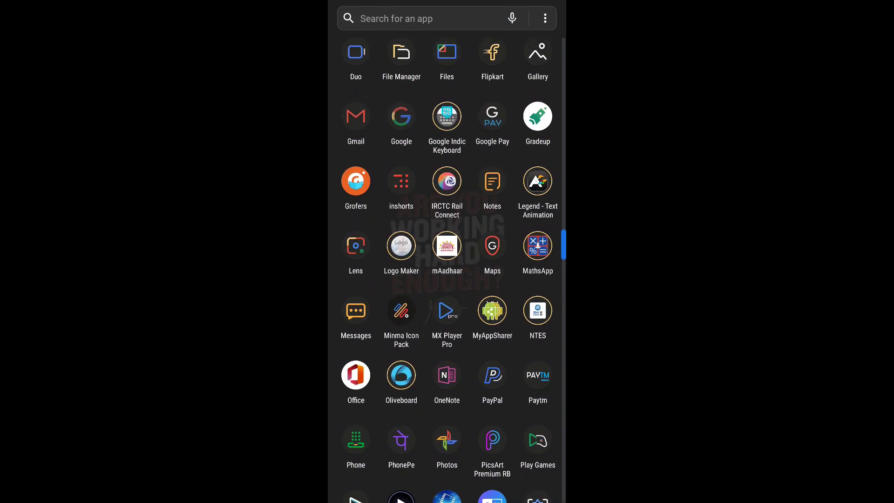
Step: Browse to Internal storage > UCTurbo > Download where the update zip lives
left_click(401, 90)
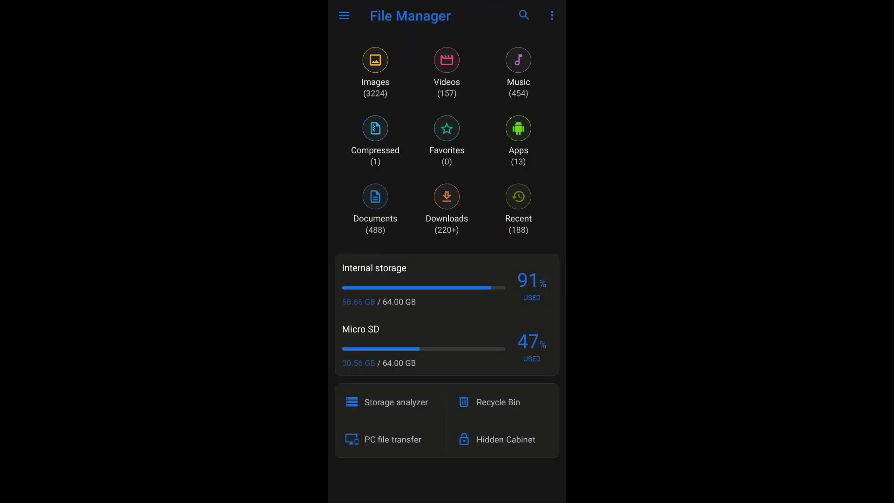
left_click(419, 279)
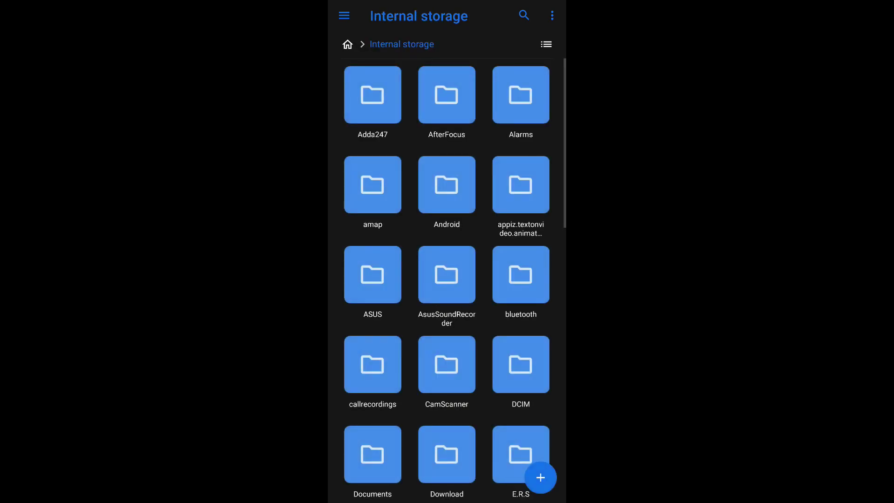
scroll(447, 280, "down", 15)
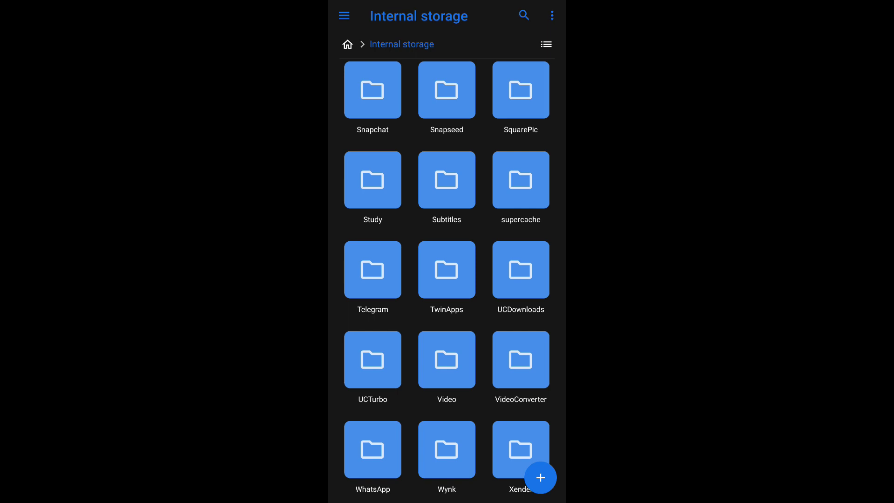
left_click(372, 360)
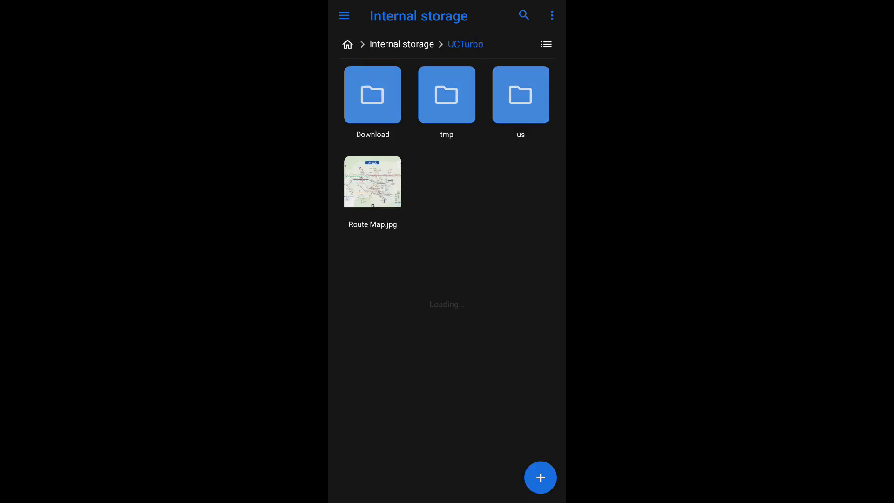
left_click(373, 95)
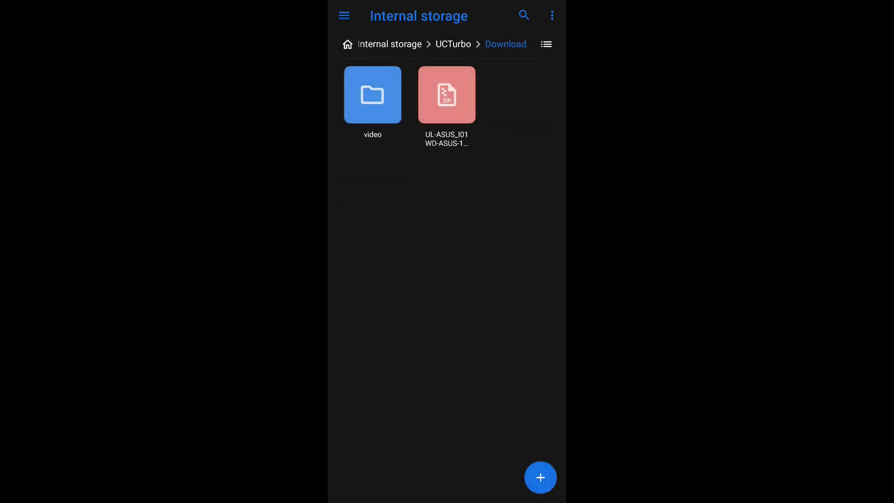
Step: Check the update zip's Information details (2.32 GB firmware file) and close them
left_click(446, 95)
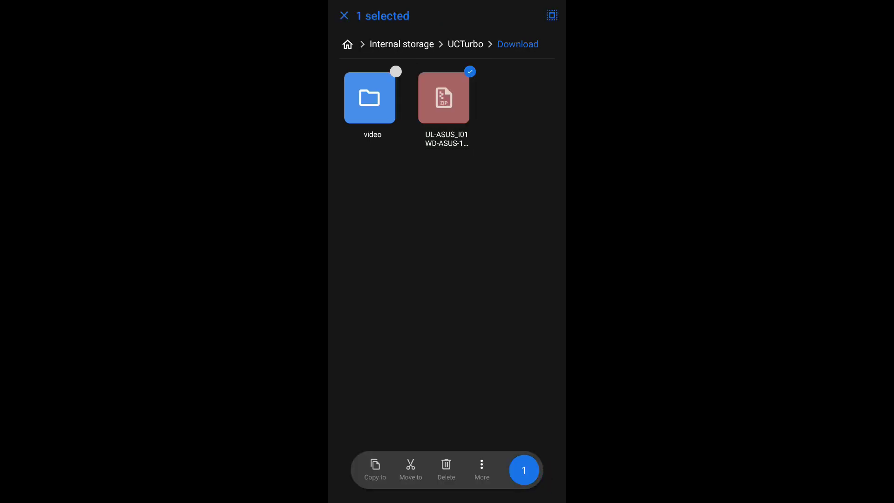
left_click(481, 472)
left_click(385, 472)
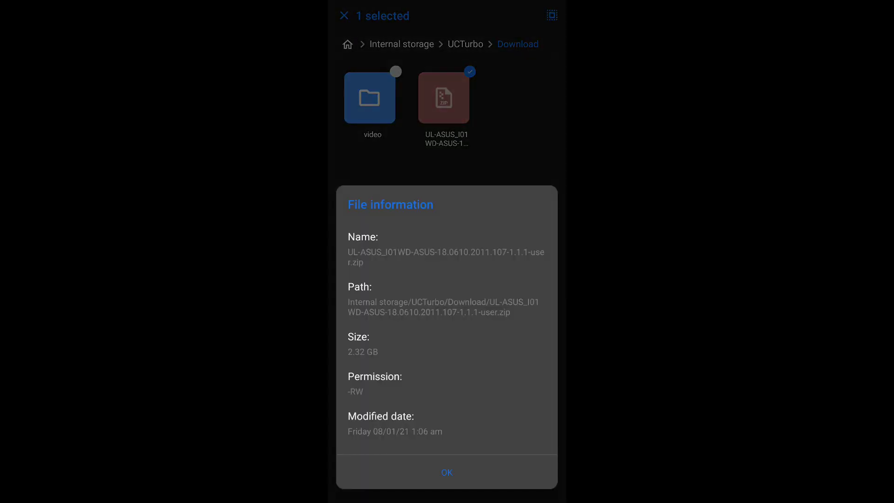
left_click(447, 472)
Step: Move the update zip to the top level of internal storage
left_click(446, 95)
left_click(447, 95)
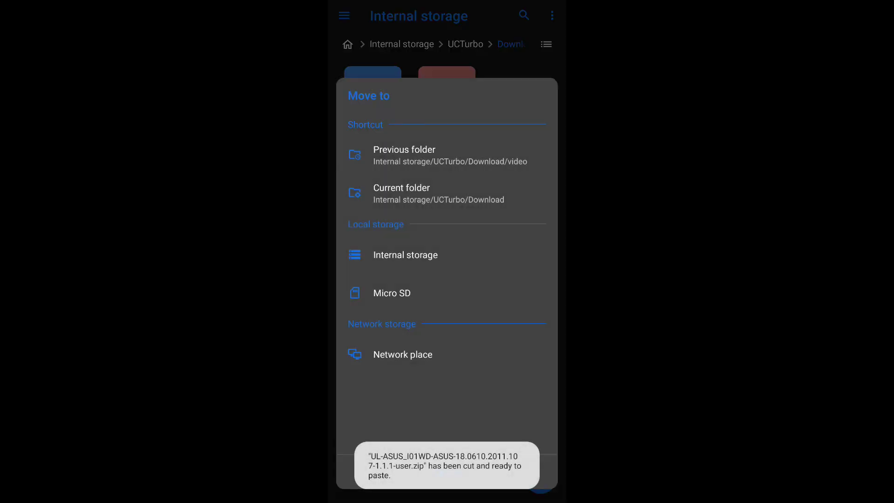
left_click(405, 255)
left_click(499, 471)
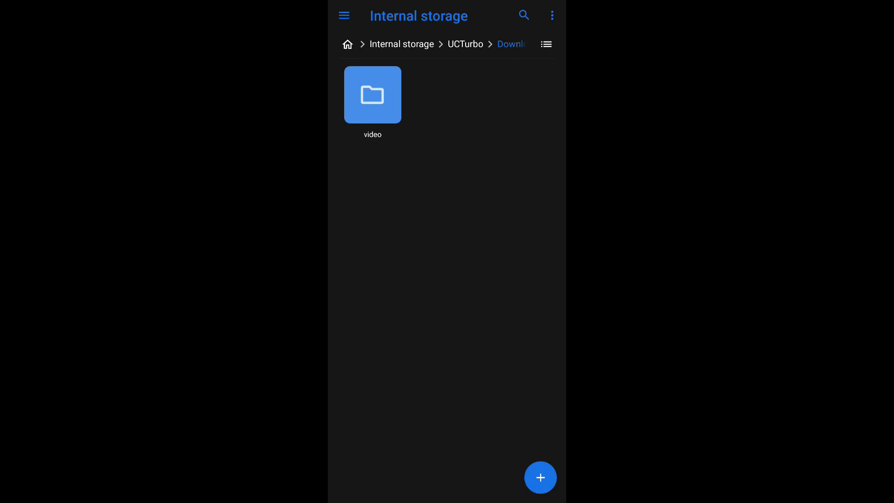
Step: Check internal storage's top level for the moved zip, returning to the File Manager home between looks
key("Escape")
key("Escape")
key("Escape")
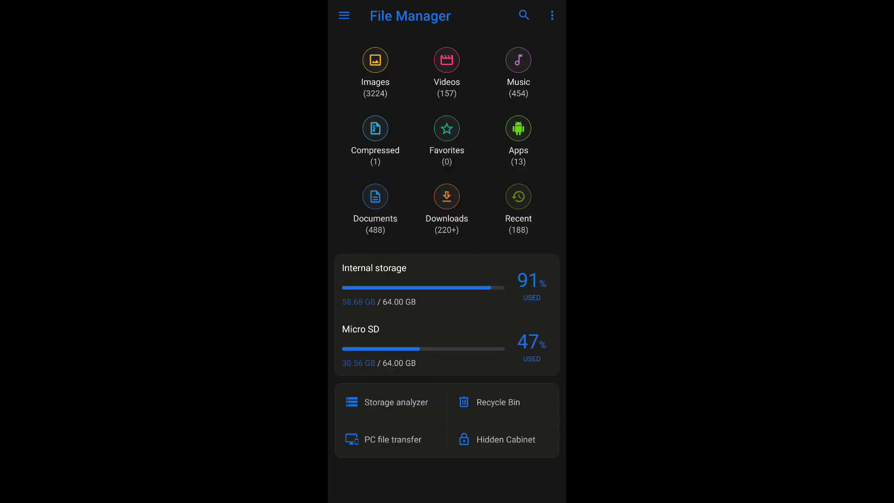
left_click(415, 283)
scroll(447, 279, "down", 10)
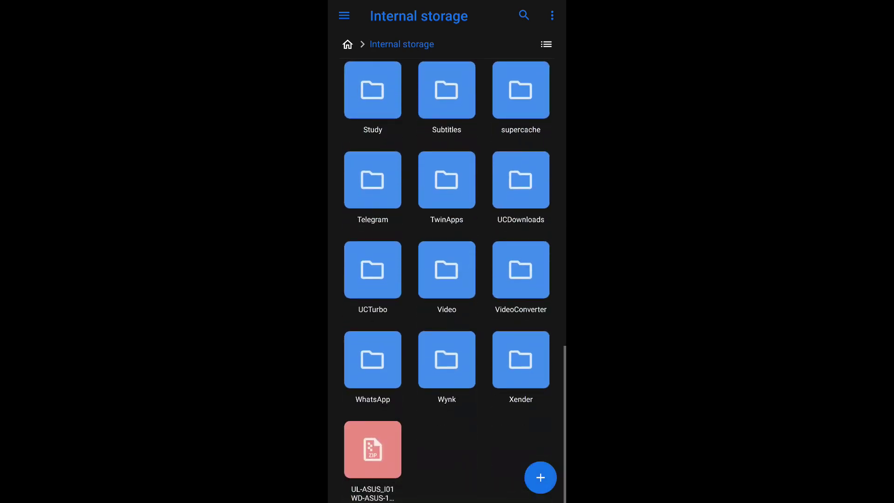
scroll(447, 280, "up", 10)
scroll(447, 280, "down", 5)
scroll(447, 279, "down", 5)
key("Escape")
left_click(416, 283)
key("Escape")
left_click(416, 283)
scroll(447, 279, "up", 10)
scroll(448, 280, "down", 10)
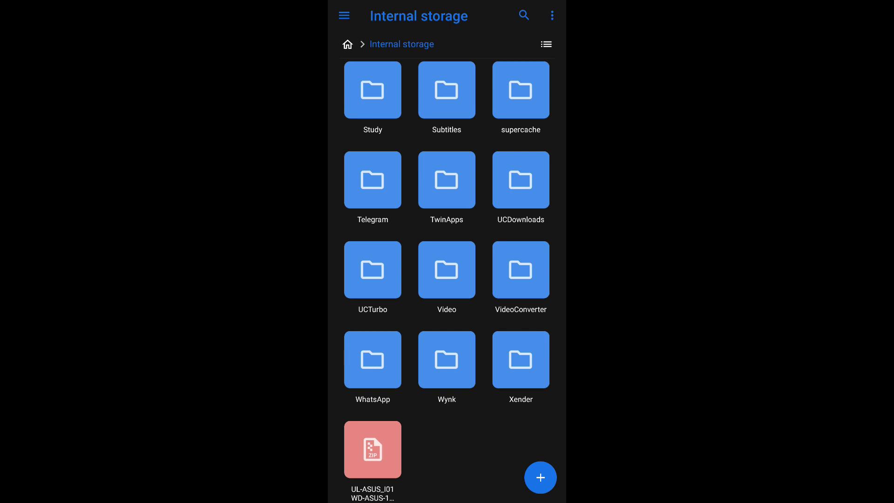
Step: Back out of File Manager to the launcher home screen
key("Escape")
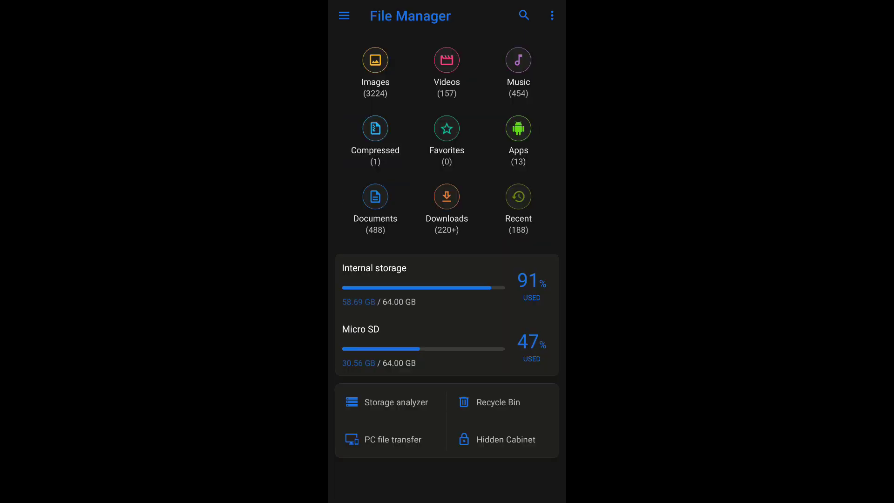
key("Escape")
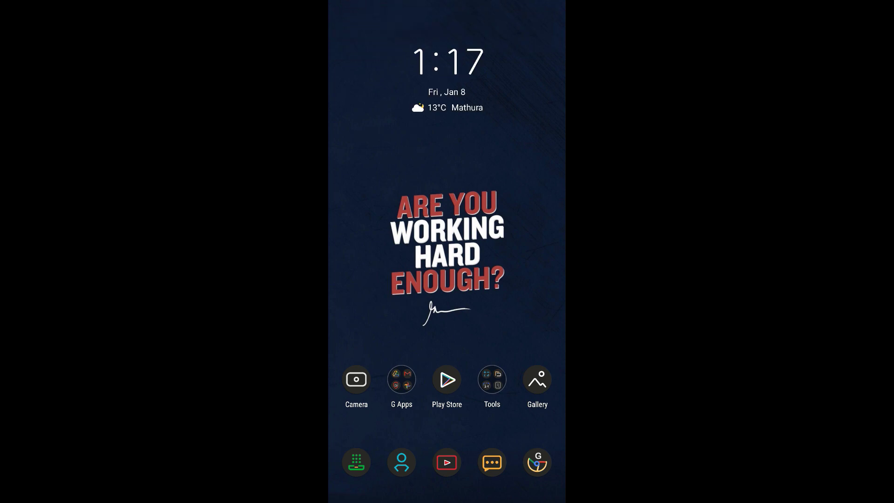
Step: Start the system update from the 'System update file detected' notification in the shade
left_click_drag(448, 3, 447, 280)
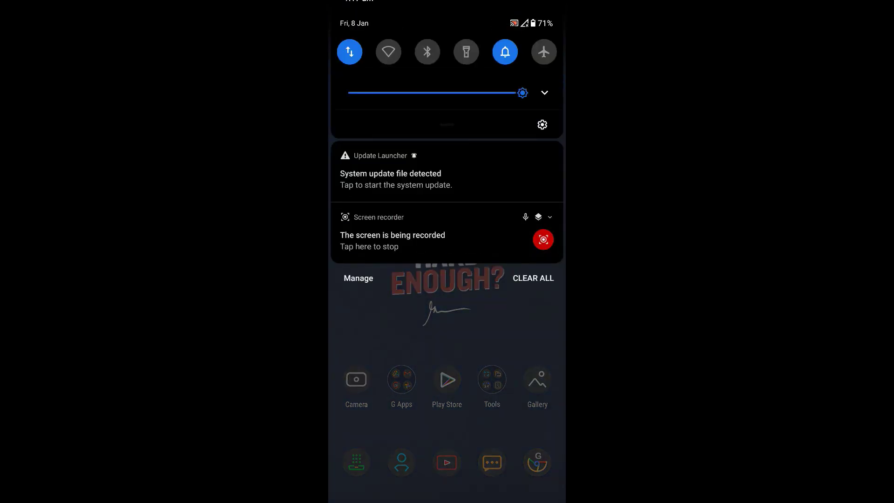
left_click_drag(447, 280, 447, 42)
left_click_drag(447, 4, 447, 280)
left_click(396, 179)
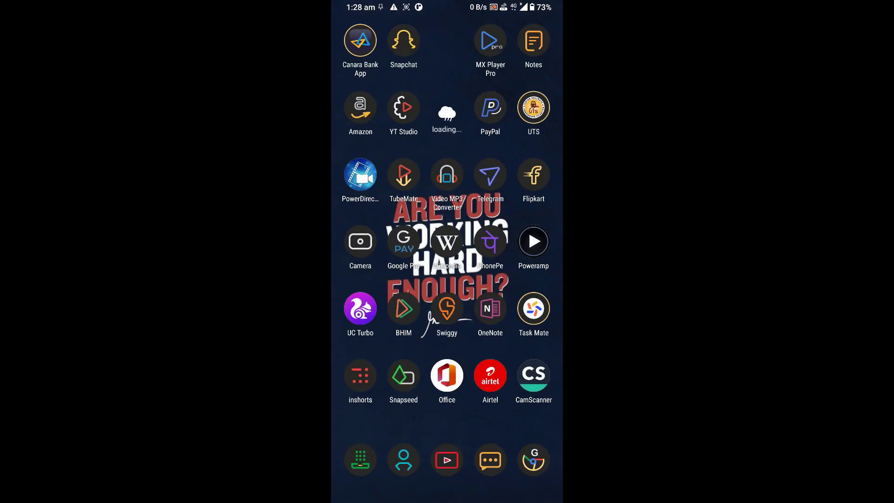
Step: Swipe away the data roaming notification and accept OK on 'System update successful'
left_click_drag(447, 3, 447, 279)
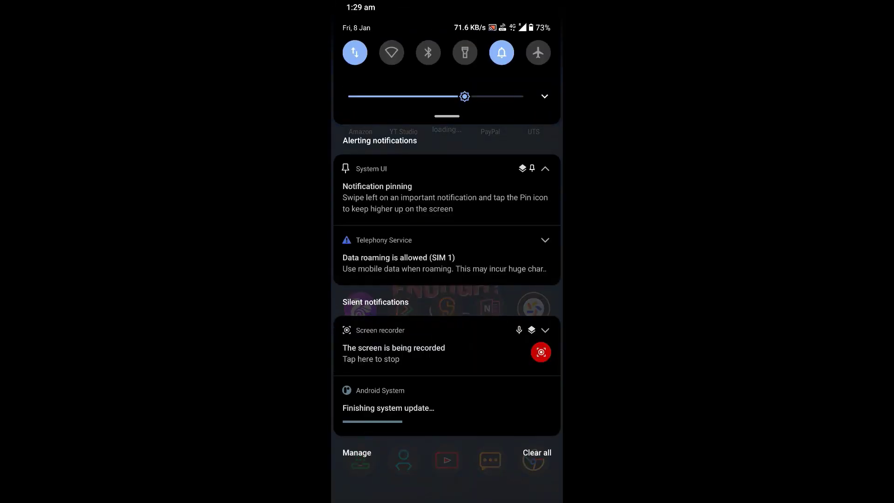
left_click_drag(377, 259, 559, 258)
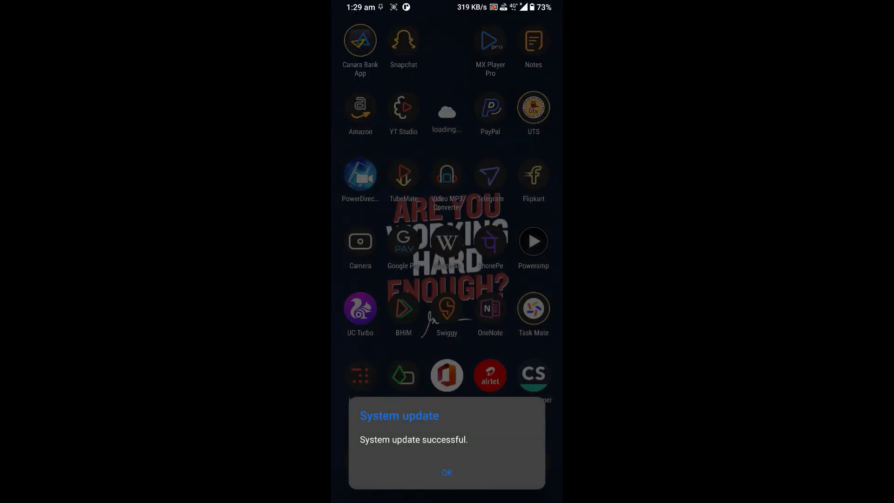
left_click(447, 473)
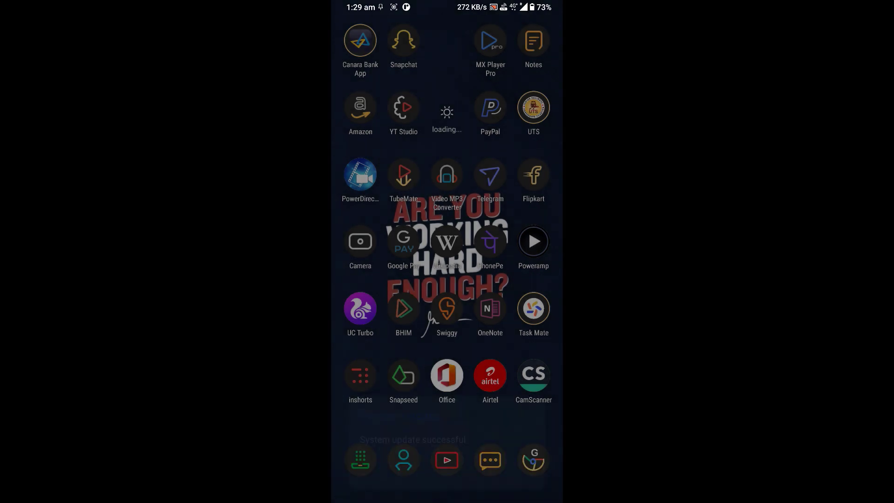
mouse_move(392, 279)
left_mouse_down()
mouse_move(545, 280)
mouse_move(377, 279)
left_mouse_up()
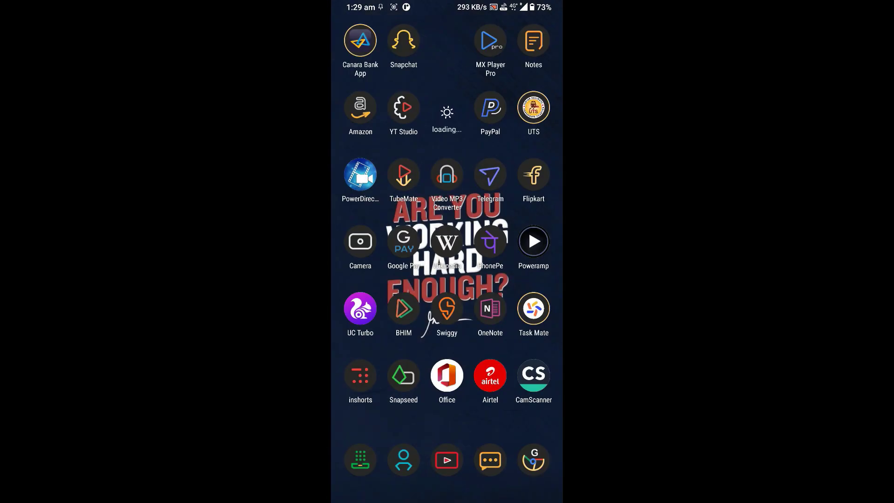
Step: Stop the screen recorder from the expanded quick settings panel
mouse_move(531, 280)
left_mouse_down()
mouse_move(378, 280)
mouse_move(531, 280)
left_mouse_up()
left_click_drag(448, 7, 447, 349)
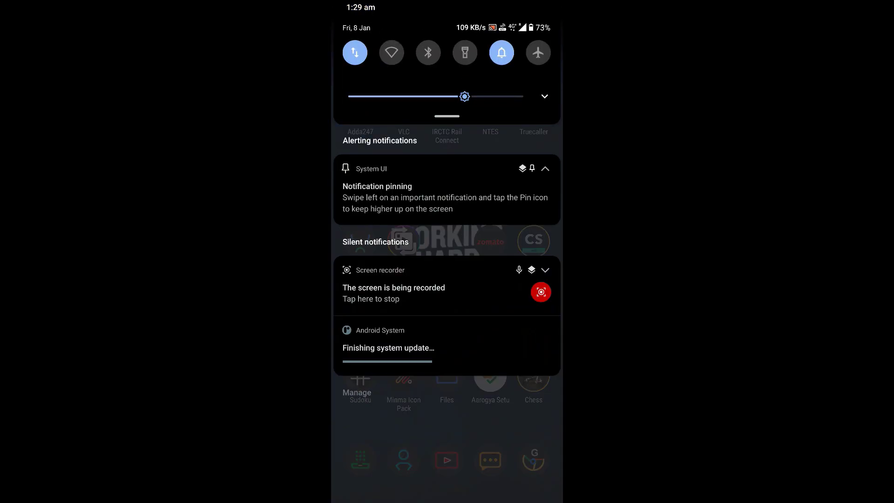
left_click_drag(447, 116, 447, 419)
left_click(523, 202)
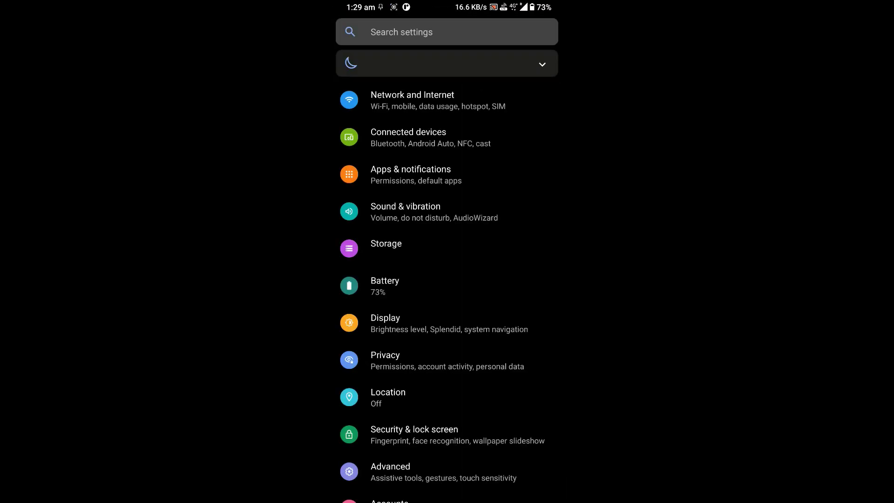
scroll(447, 280, "down", 3)
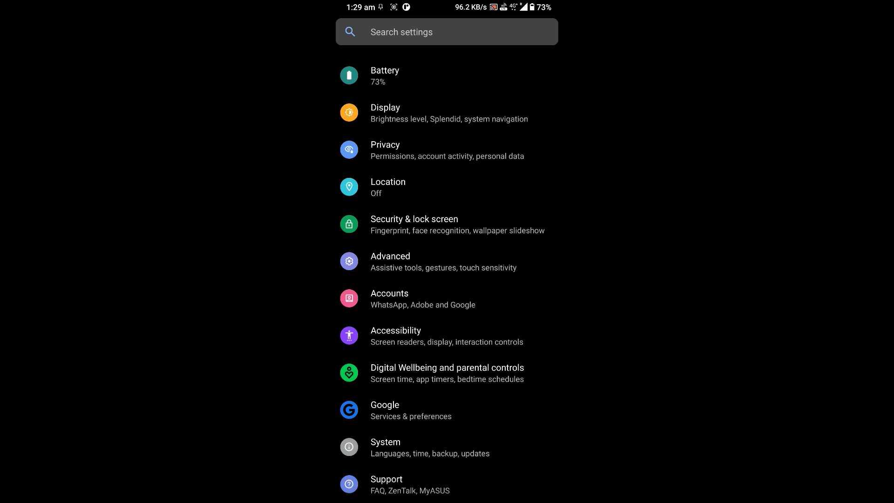
Step: Review the system update details under Settings > System, then return home
left_click(386, 441)
left_click(409, 357)
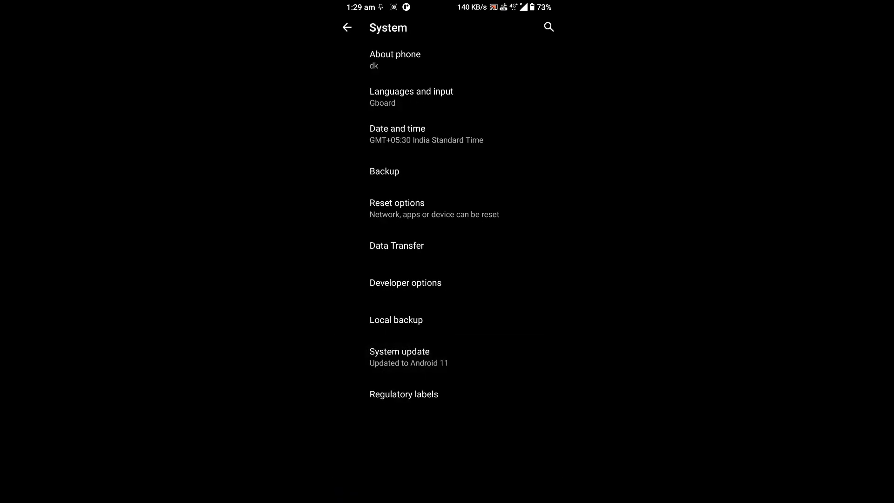
key("Escape")
left_click(409, 357)
key("Escape")
key("Escape")
key("super")
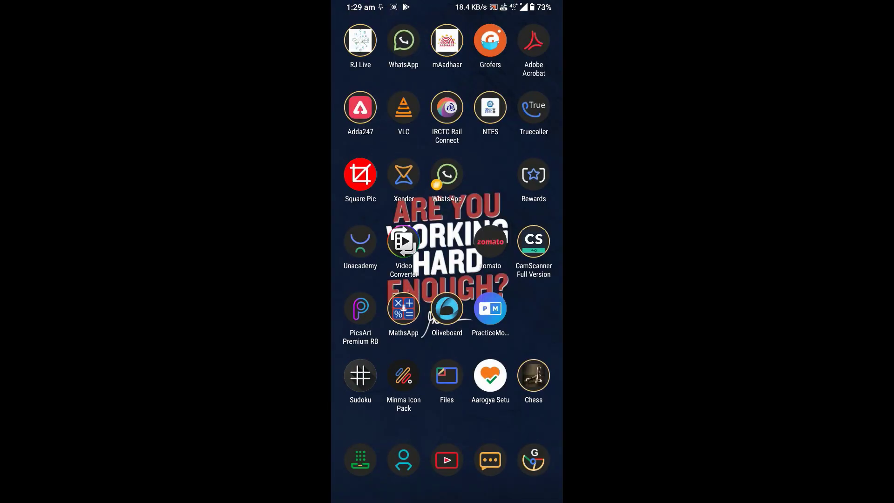
Step: In Settings > System > About phone, tap Android version 11 repeatedly to launch the easter egg
left_click_drag(447, 3, 447, 315)
left_click_drag(448, 118, 447, 315)
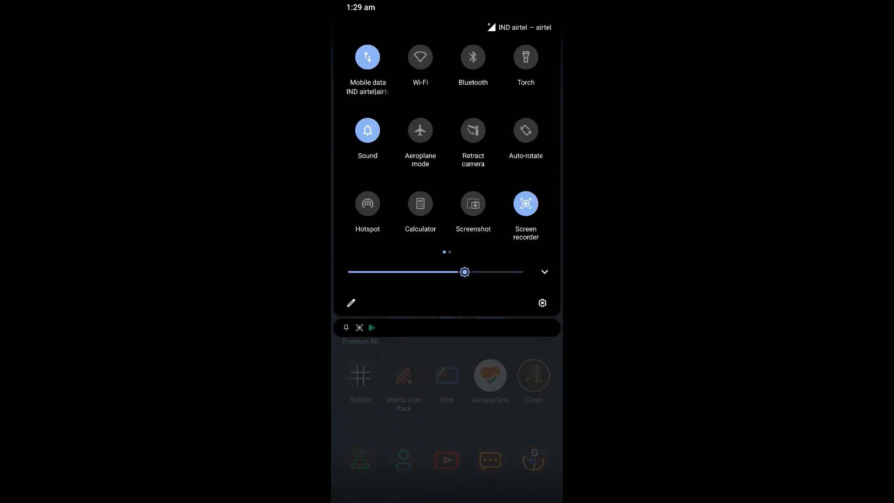
left_click(542, 303)
scroll(447, 280, "down", 3)
left_click(447, 445)
left_click(396, 63)
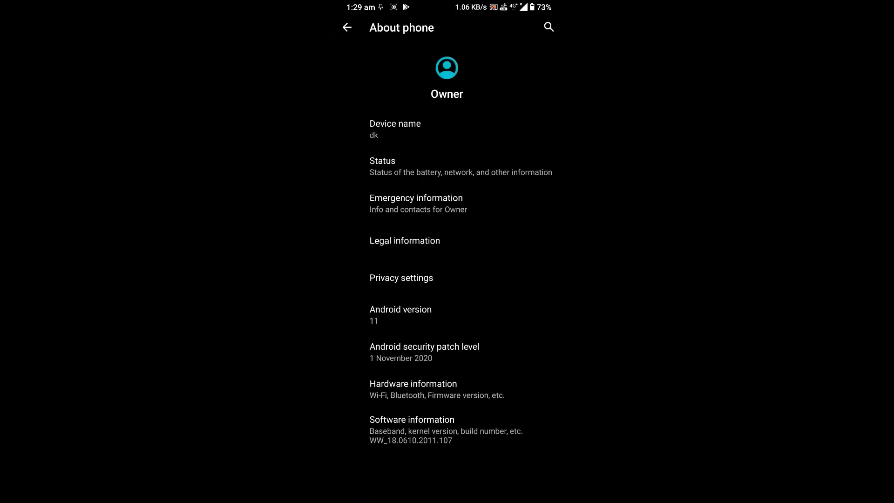
left_click(401, 314)
left_click(400, 314)
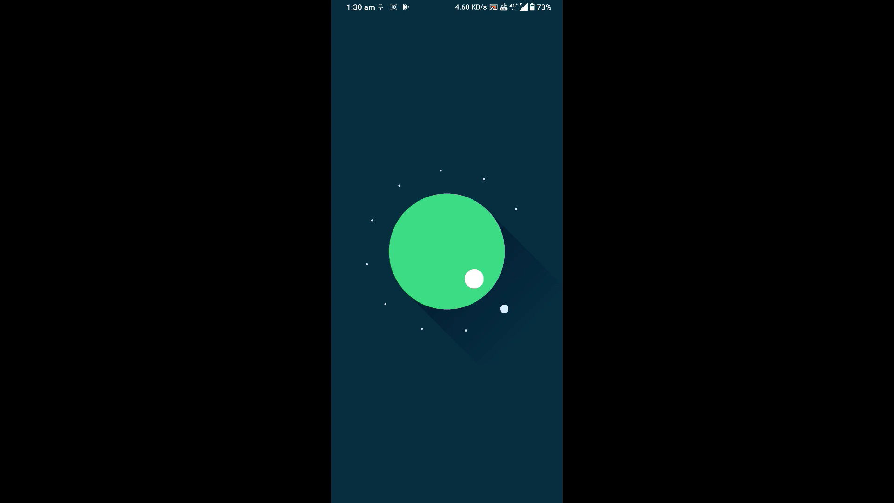
Step: Turn the Android 11 dial until every dot lights, then back out to the home screen
mouse_move(474, 279)
left_mouse_down()
mouse_move(446, 289)
mouse_move(462, 286)
mouse_move(421, 279)
mouse_move(479, 232)
left_mouse_up()
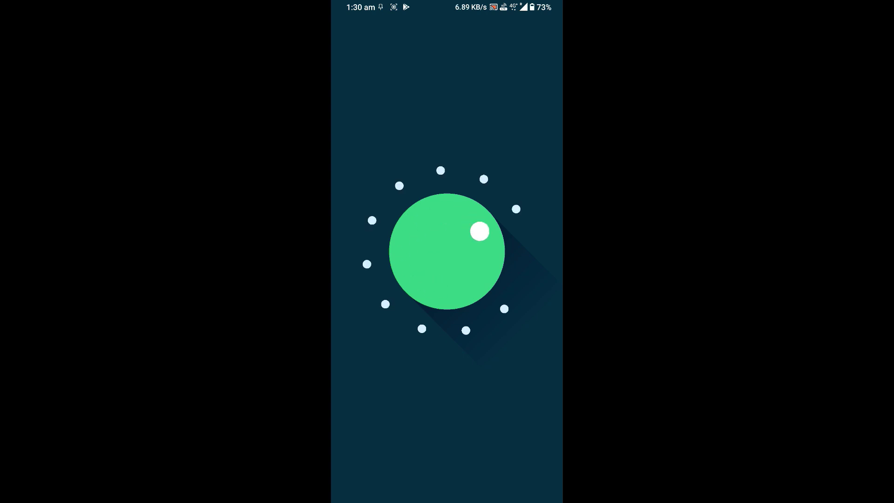
key("Escape")
key("Escape")
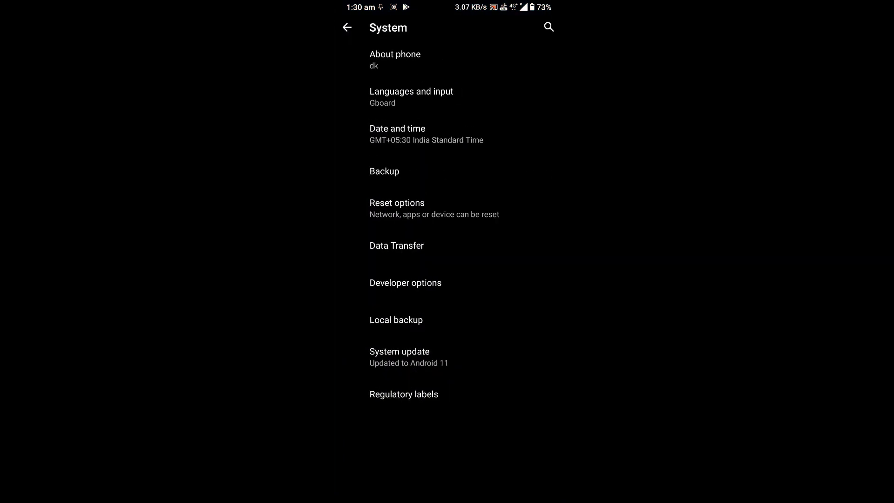
key("Escape")
key("Escape")
Step: Browse through the home screen pages and return to the main page
mouse_move(503, 280)
left_mouse_down()
mouse_move(378, 280)
mouse_move(517, 279)
left_mouse_up()
mouse_move(378, 280)
left_mouse_down()
mouse_move(517, 279)
mouse_move(378, 279)
left_mouse_up()
left_click_drag(504, 280, 378, 280)
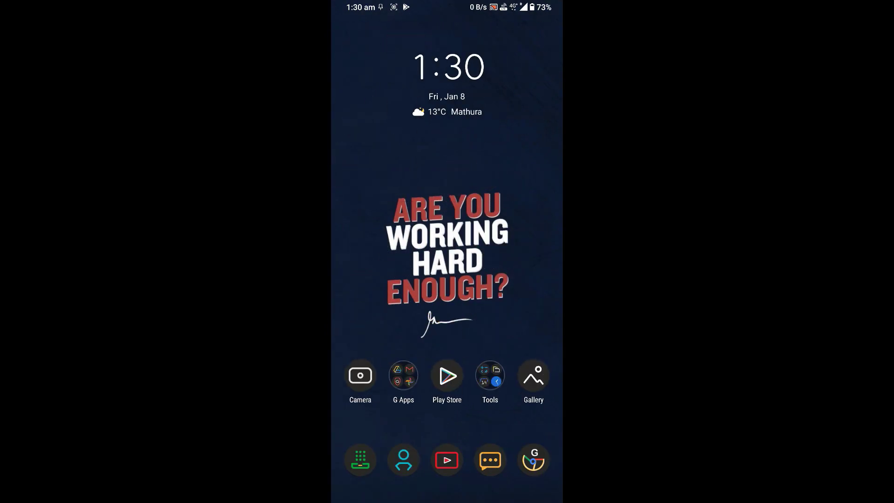
left_click_drag(447, 419, 448, 175)
scroll(448, 280, "down", 5)
scroll(448, 279, "down", 5)
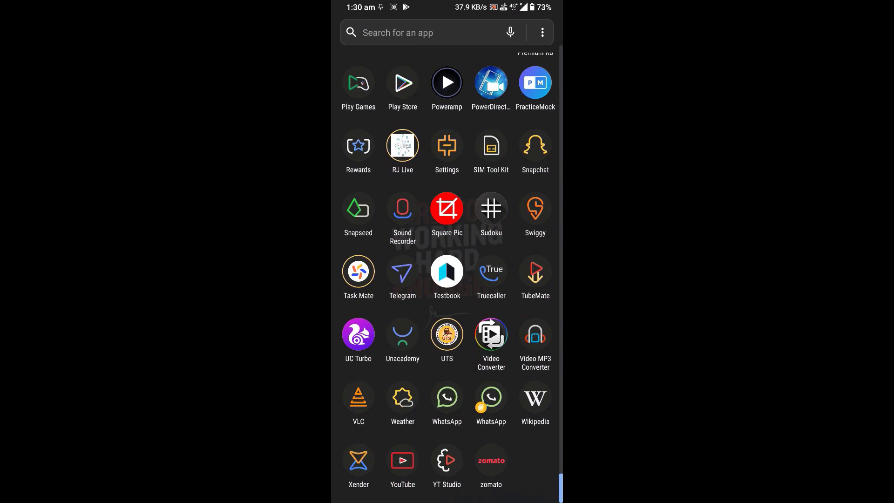
Step: Pull down and close the notification shade over the app drawer
left_click_drag(448, 4, 447, 315)
left_click_drag(448, 419, 447, 69)
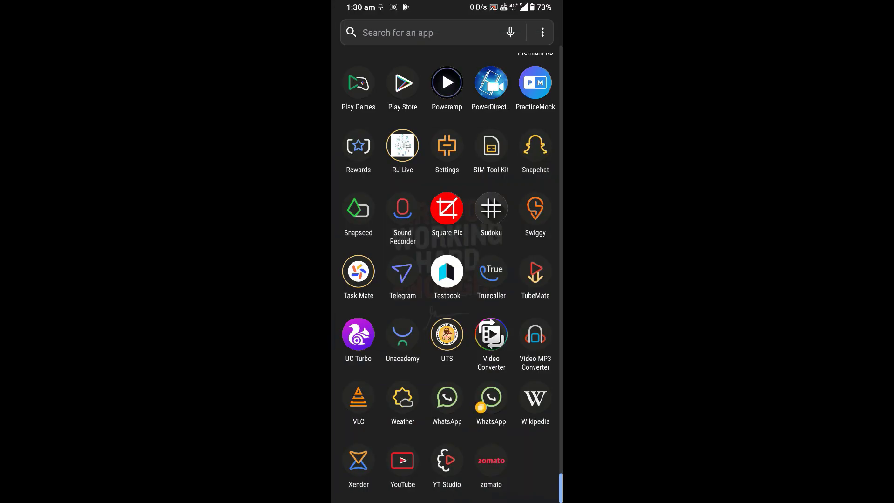